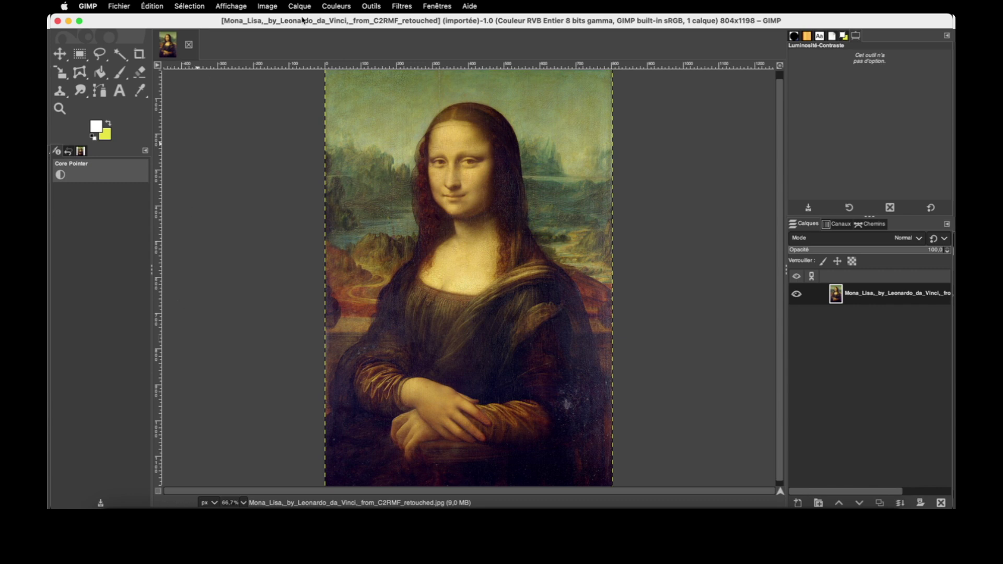
Show the Couleurs menu's colour adjustments for the Mona Lisa image
left_click(341, 9)
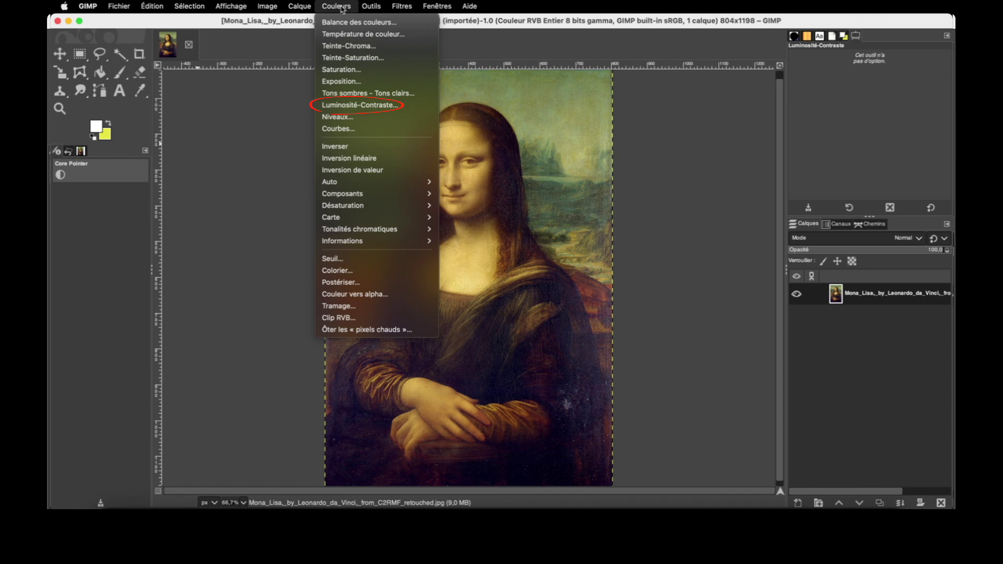
Open Balance des couleurs and move its dialog up and right, off the portrait
left_click(344, 22)
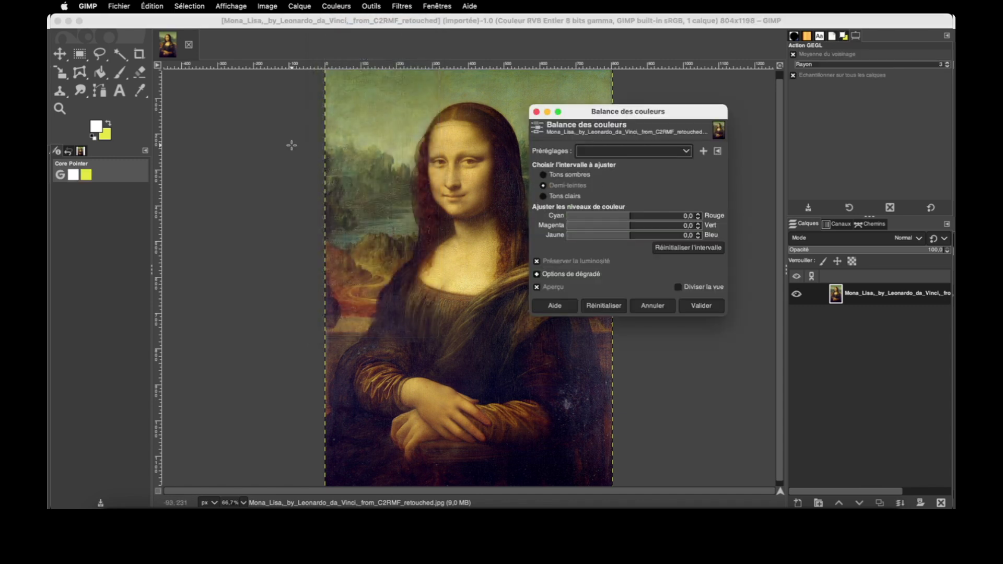
mouse_move(582, 115)
left_mouse_down()
mouse_move(657, 102)
mouse_move(639, 100)
left_mouse_up()
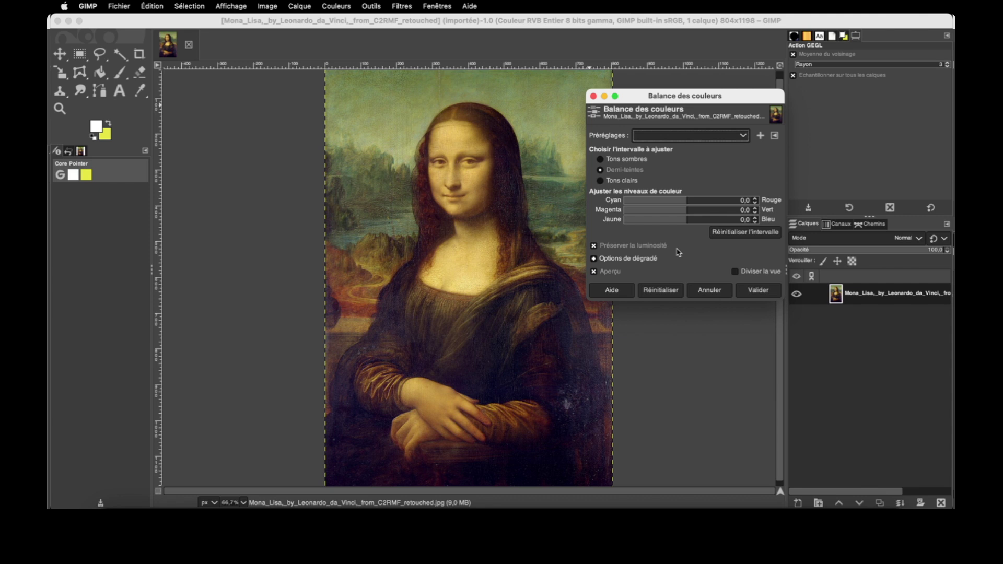
Shift the midtone Jaune–Bleu balance to about 16 toward blue and apply it
left_click(687, 223)
left_click_drag(688, 223, 695, 223)
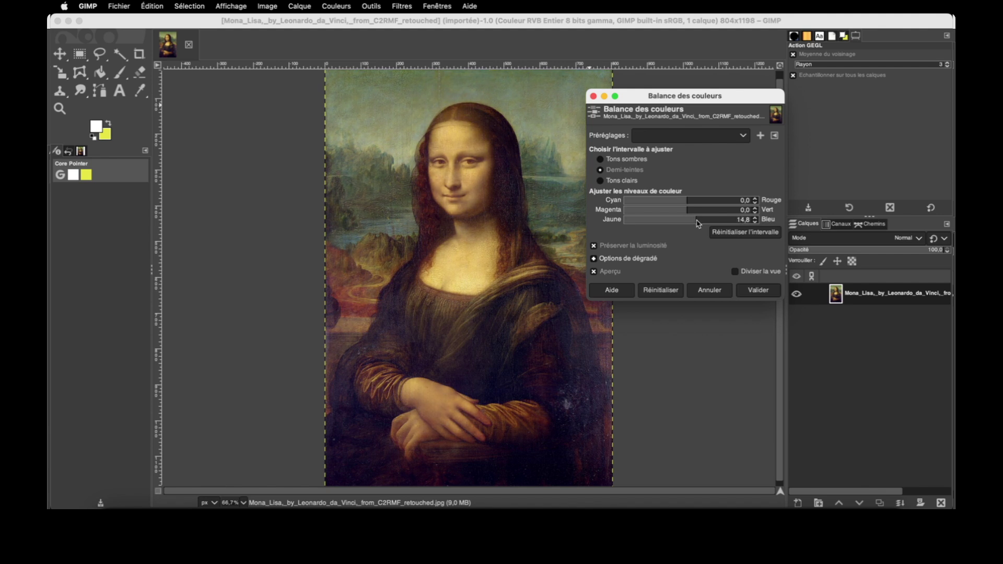
left_click_drag(696, 223, 697, 223)
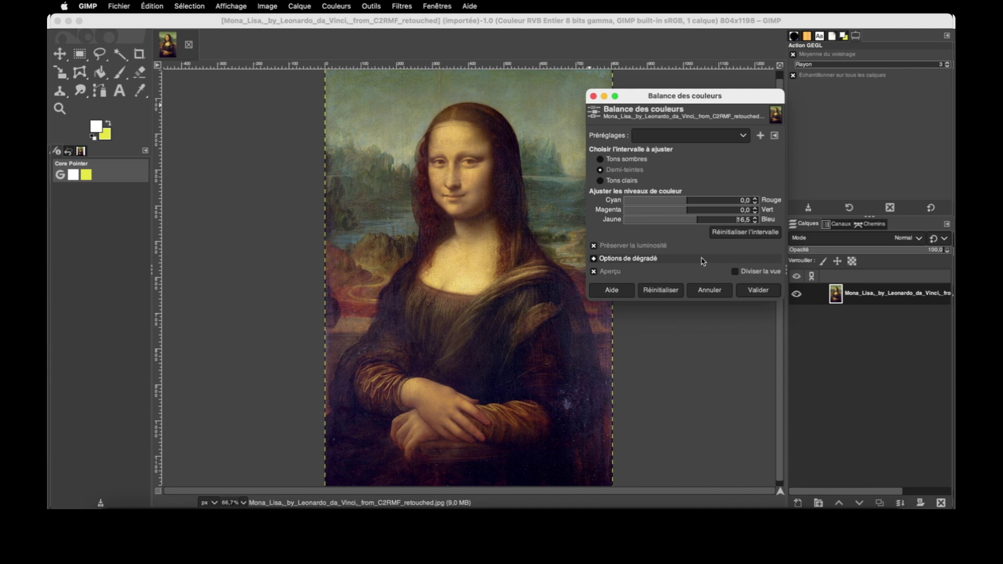
left_click(756, 291)
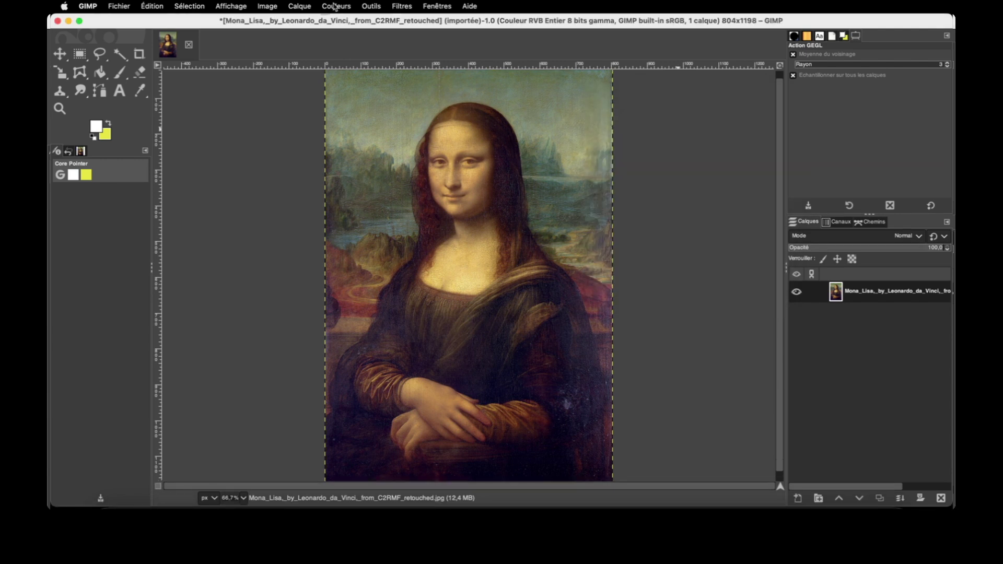
left_click(335, 6)
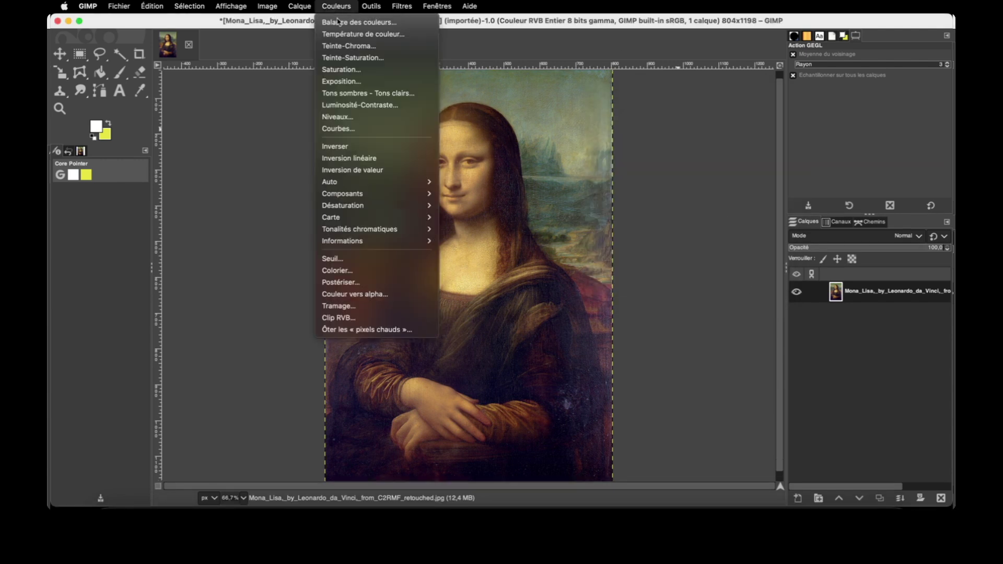
Set the Saturation scale to about 1.111 after previewing extremes, and apply it
left_click(362, 70)
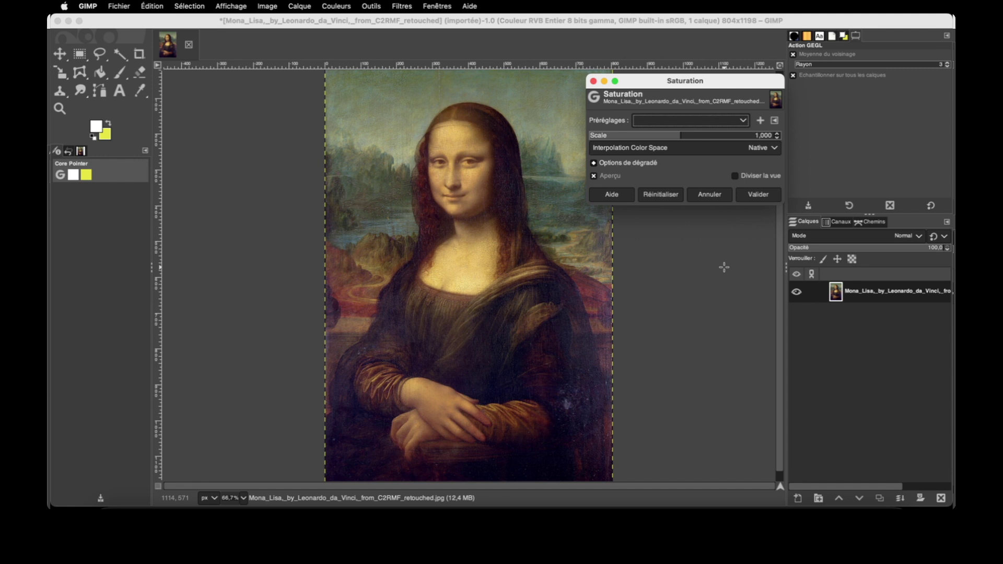
left_click_drag(679, 134, 586, 142)
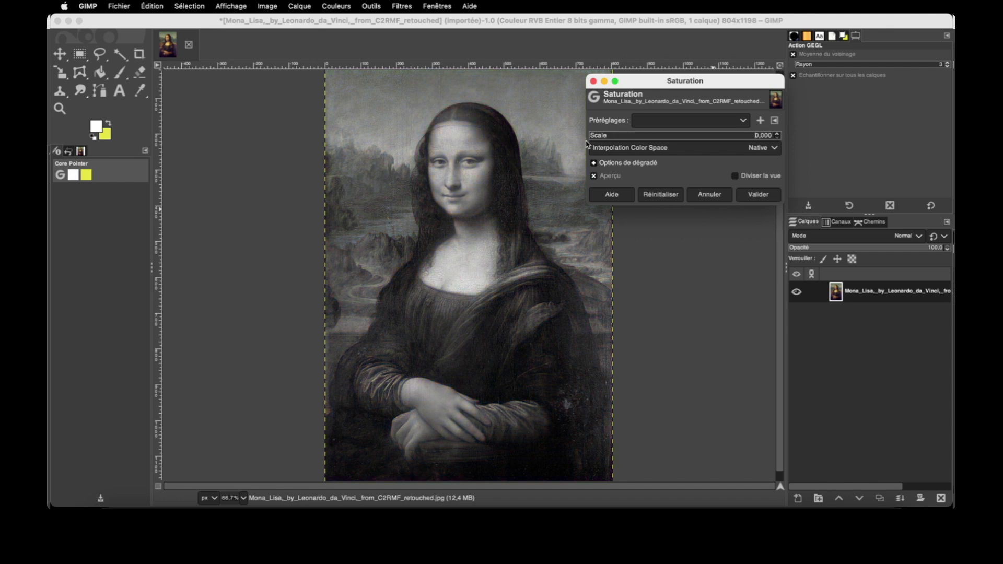
mouse_move(587, 144)
left_mouse_down()
mouse_move(672, 133)
mouse_move(789, 148)
left_mouse_up()
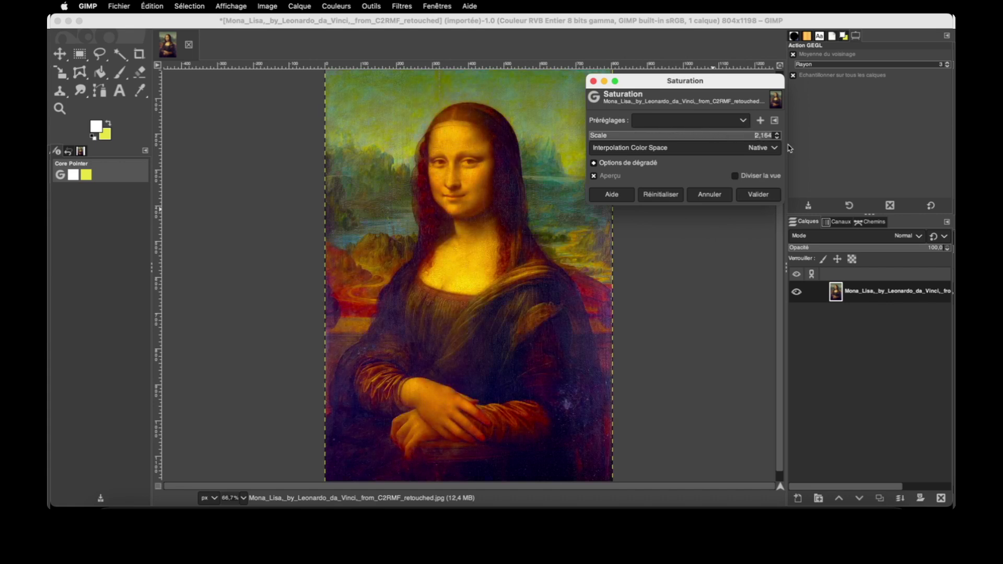
left_click_drag(759, 134, 691, 137)
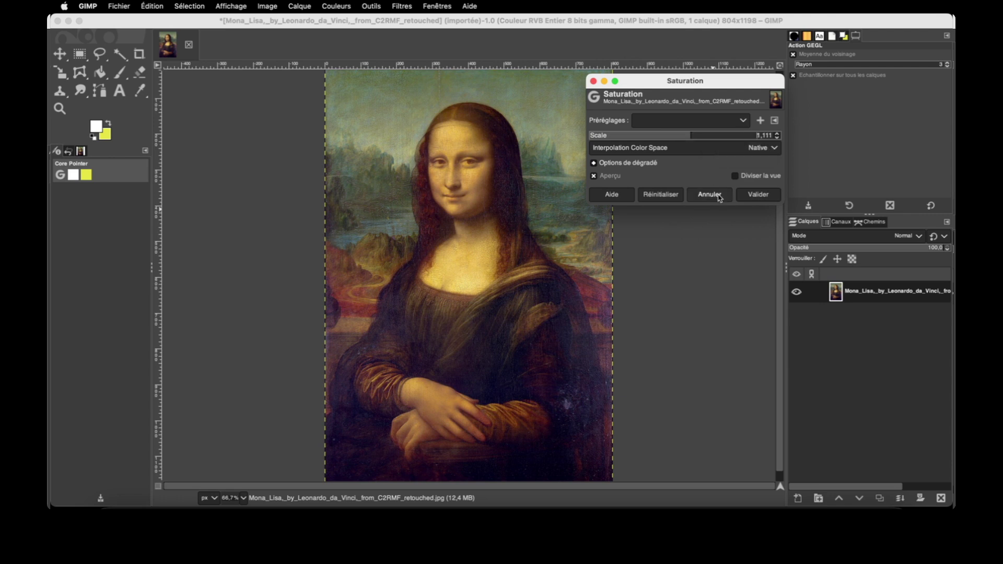
left_click(754, 196)
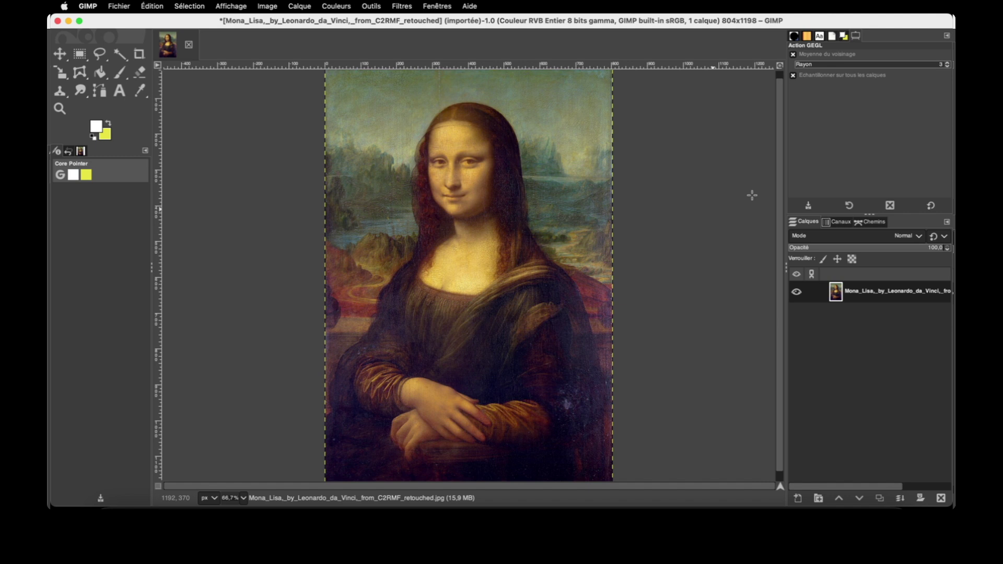
Open Luminosité-Contraste and set Luminosité to 13
left_click(338, 6)
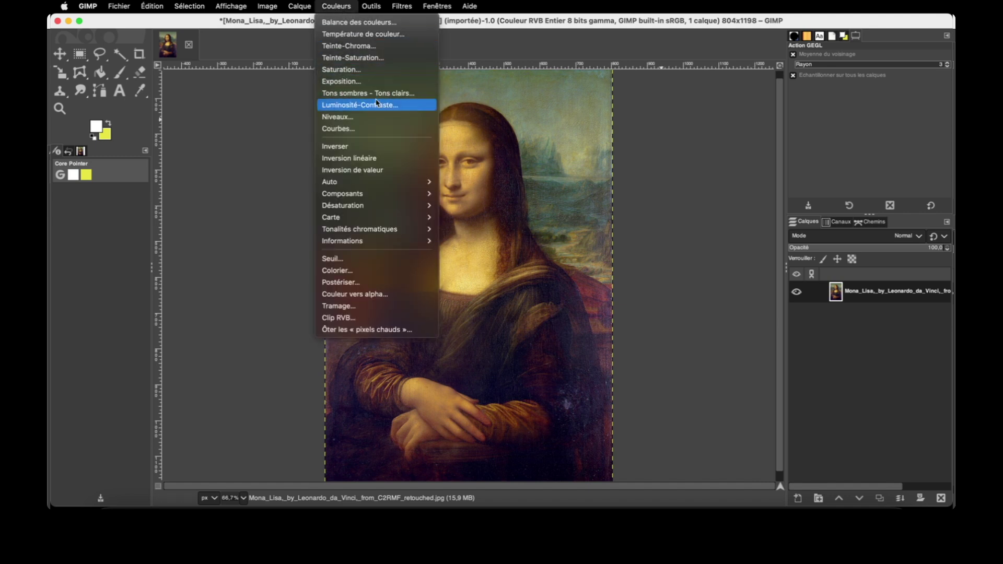
left_click(393, 109)
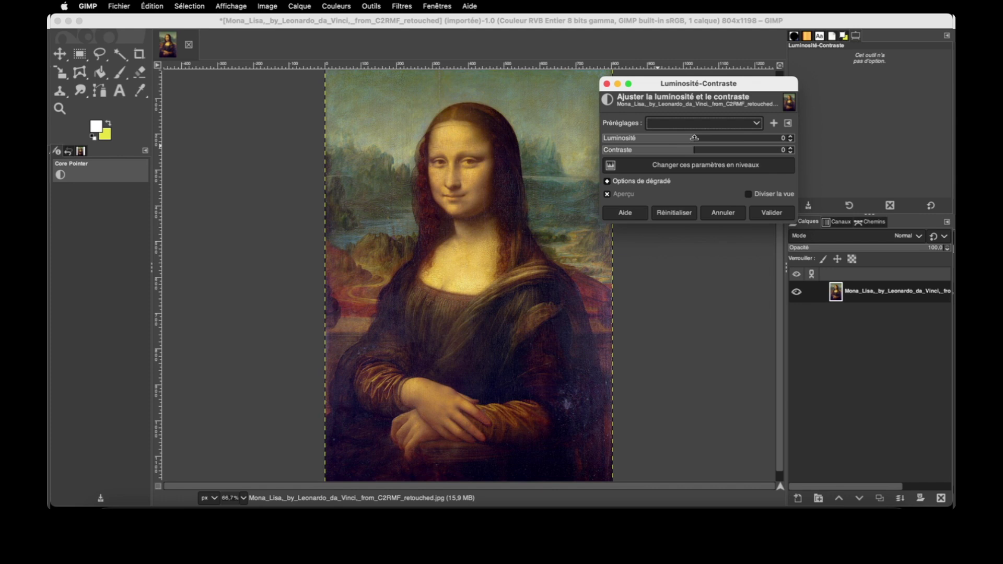
mouse_move(695, 138)
left_mouse_down()
mouse_move(718, 139)
mouse_move(674, 142)
mouse_move(791, 142)
mouse_move(704, 144)
left_mouse_up()
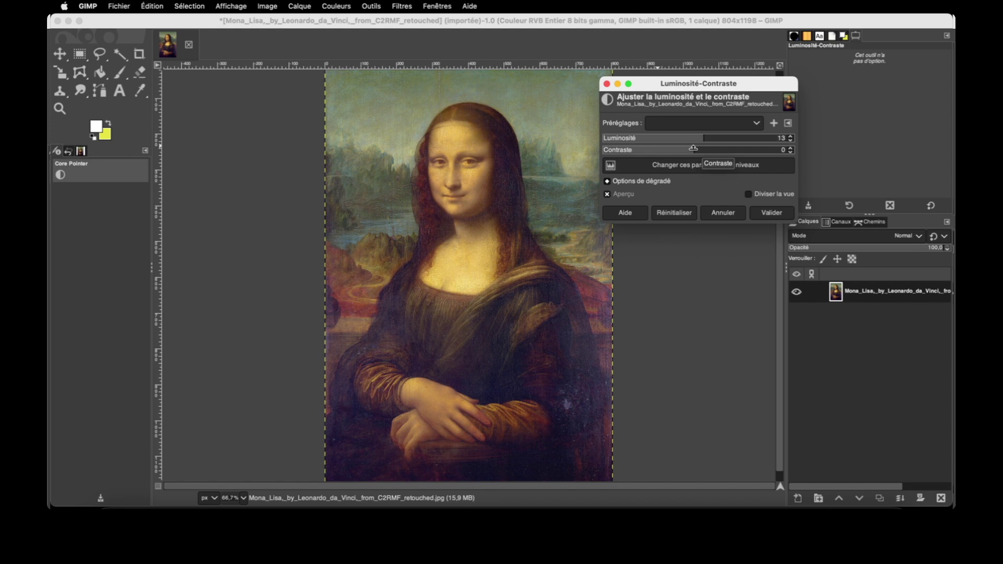
Preview extreme contrast values, settle Contraste at 29, and apply with brightness 13
left_click_drag(693, 149, 714, 150)
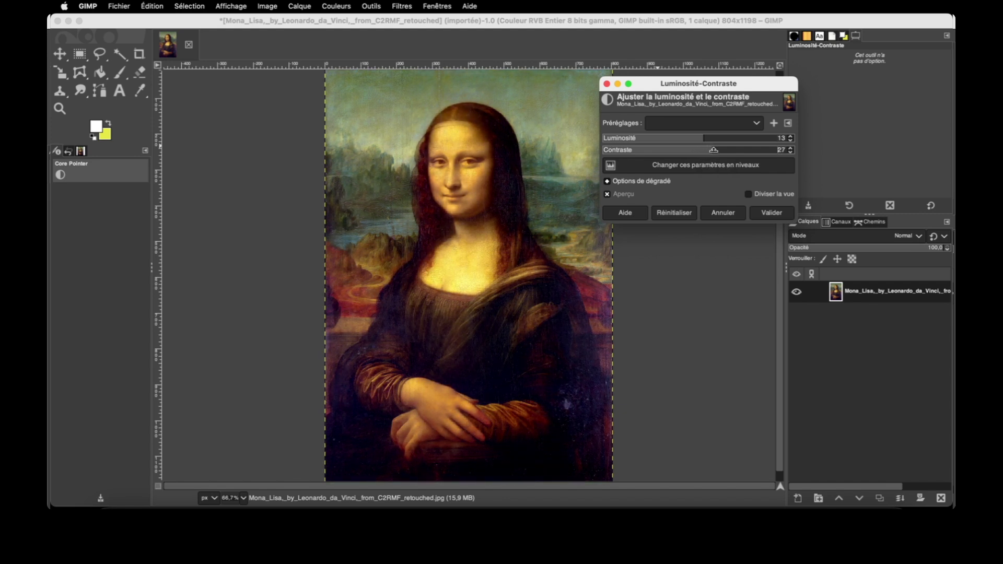
left_click_drag(715, 150, 798, 157)
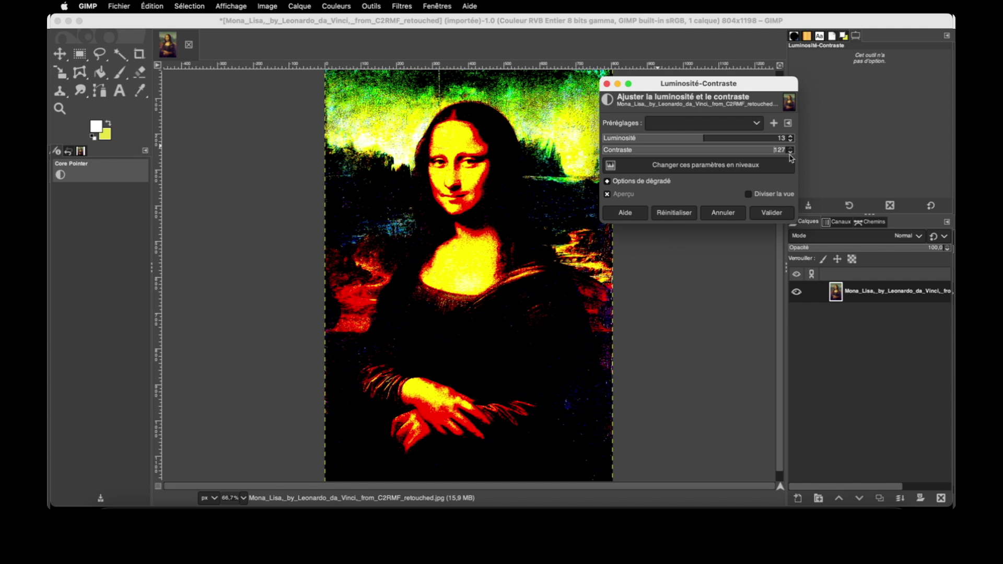
left_click_drag(782, 150, 686, 151)
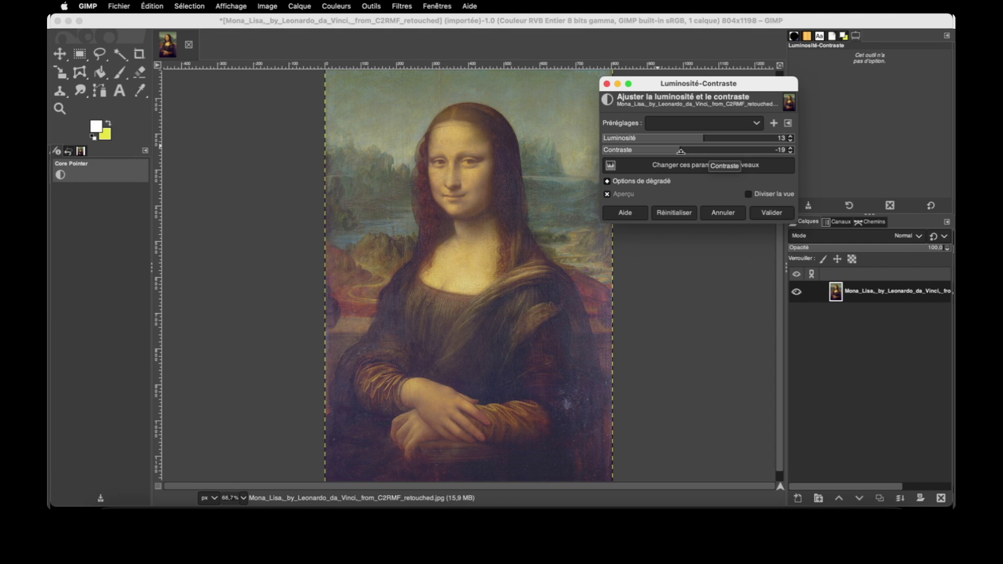
left_click_drag(680, 152, 668, 152)
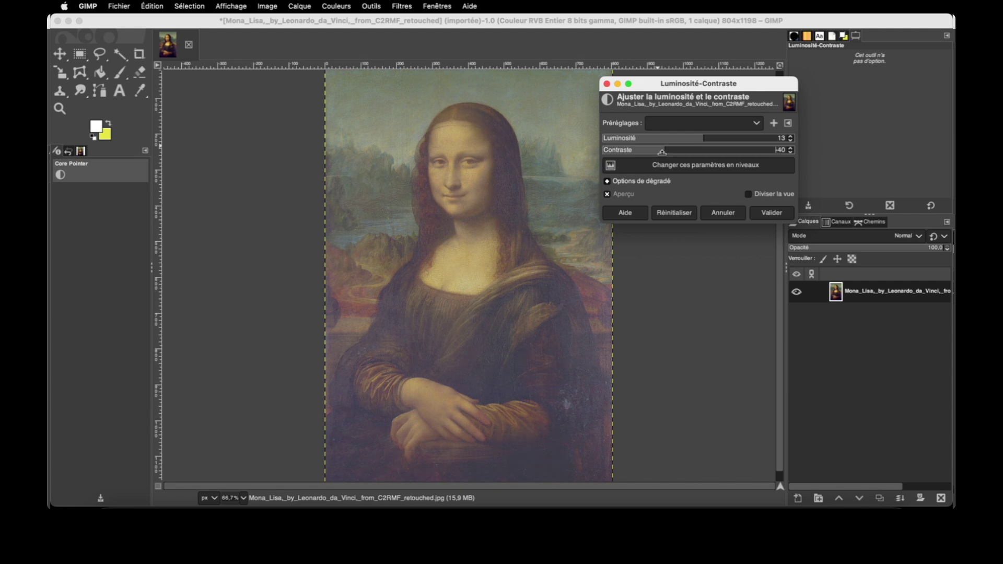
left_click_drag(668, 152, 599, 165)
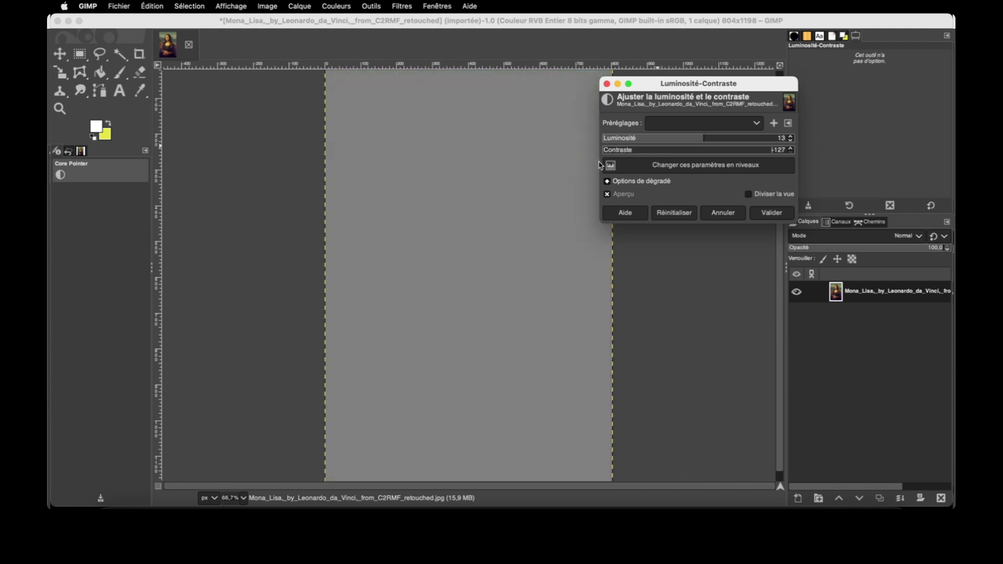
left_click_drag(605, 152, 716, 157)
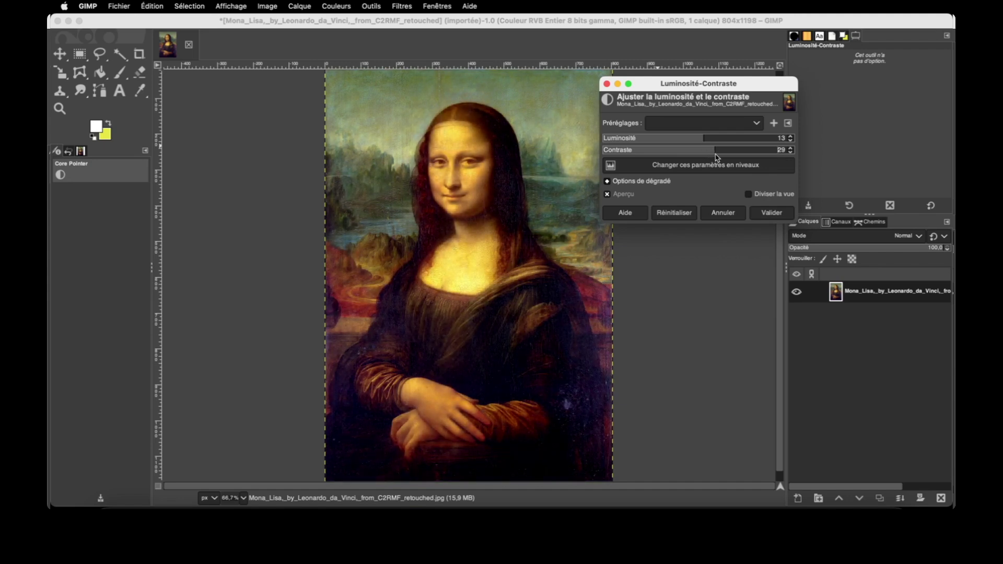
left_click(771, 216)
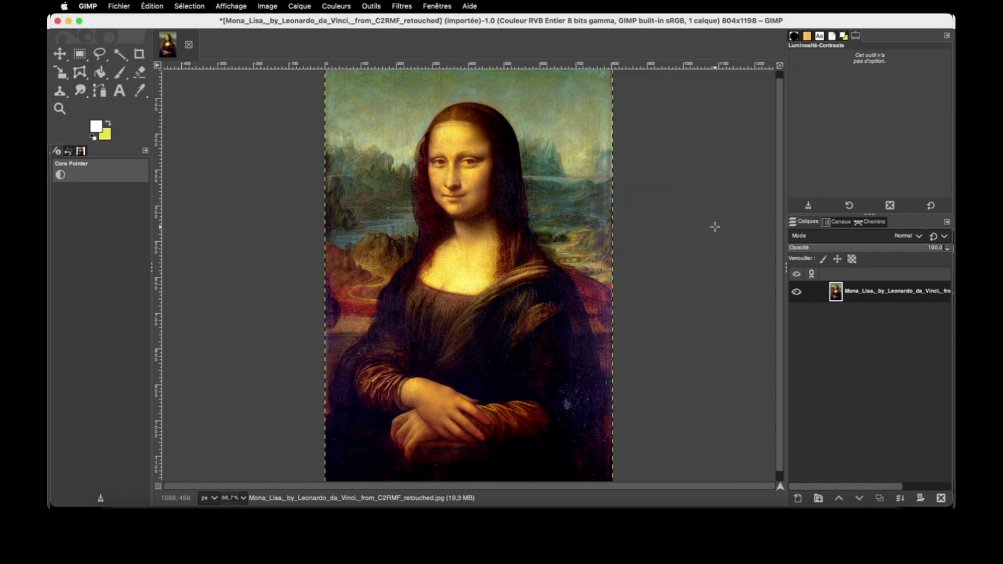